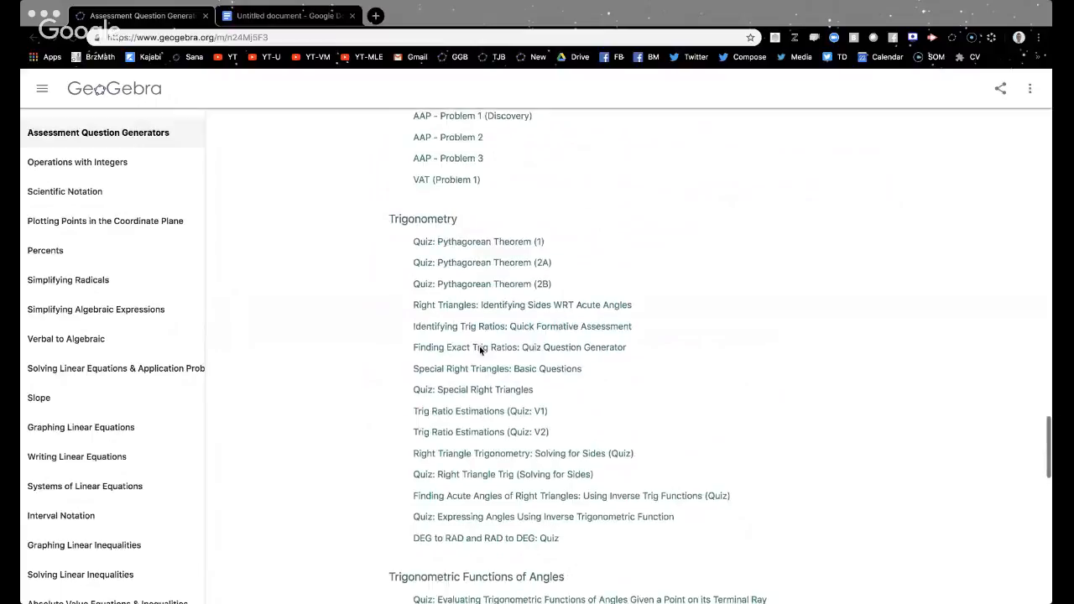
# Step: Browse the Assessment Question Generators contents and open the Slope (Quiz) I activity
pyautogui.scroll(5, 480, 350)
pyautogui.scroll(3, 480, 350)
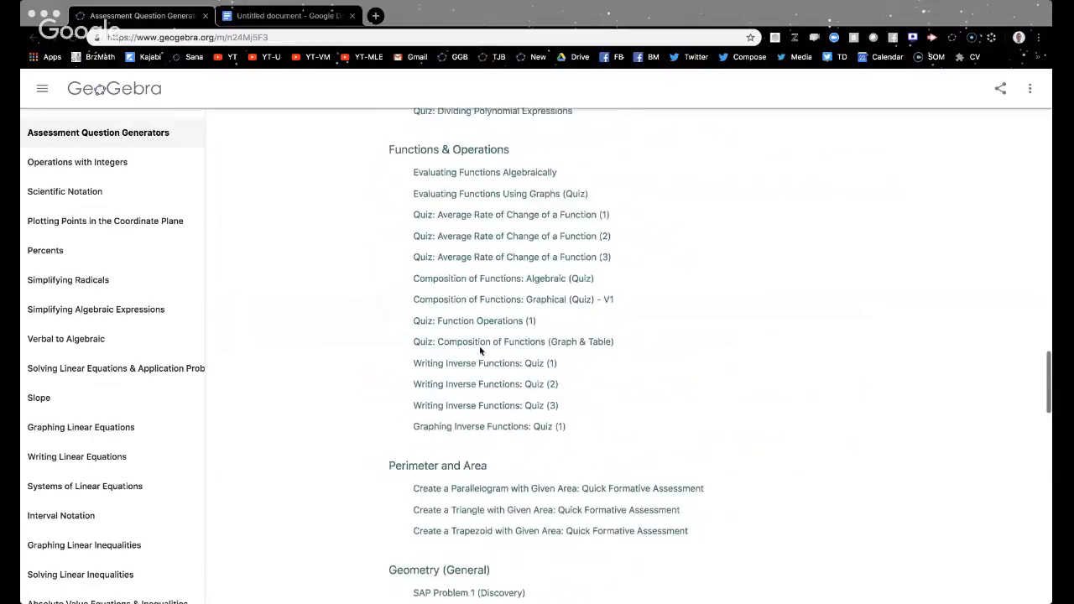
pyautogui.scroll(2, 480, 350)
pyautogui.scroll(4, 480, 350)
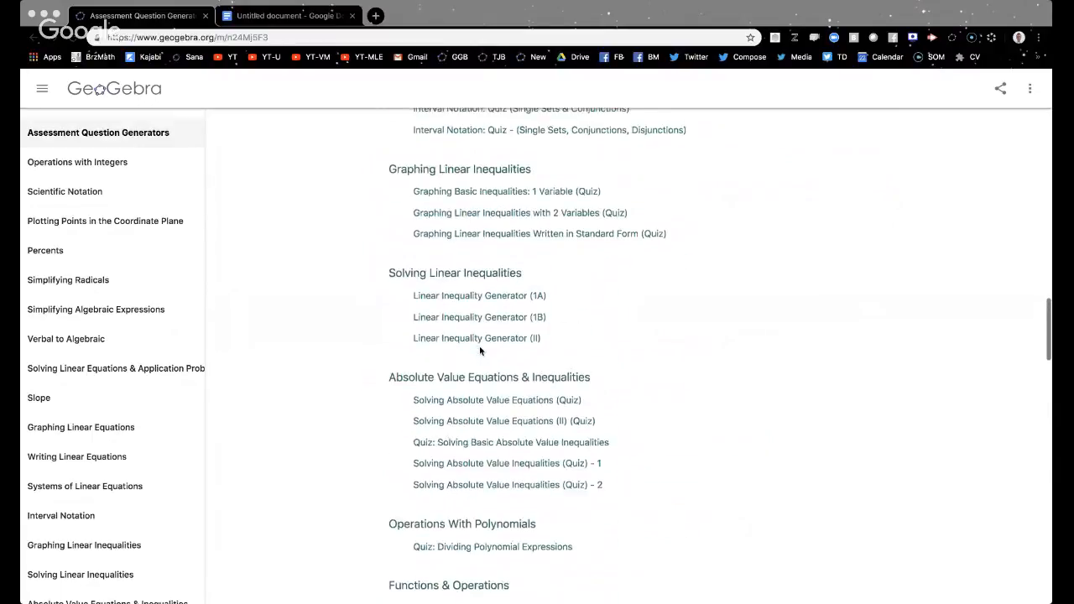
pyautogui.scroll(4, 480, 350)
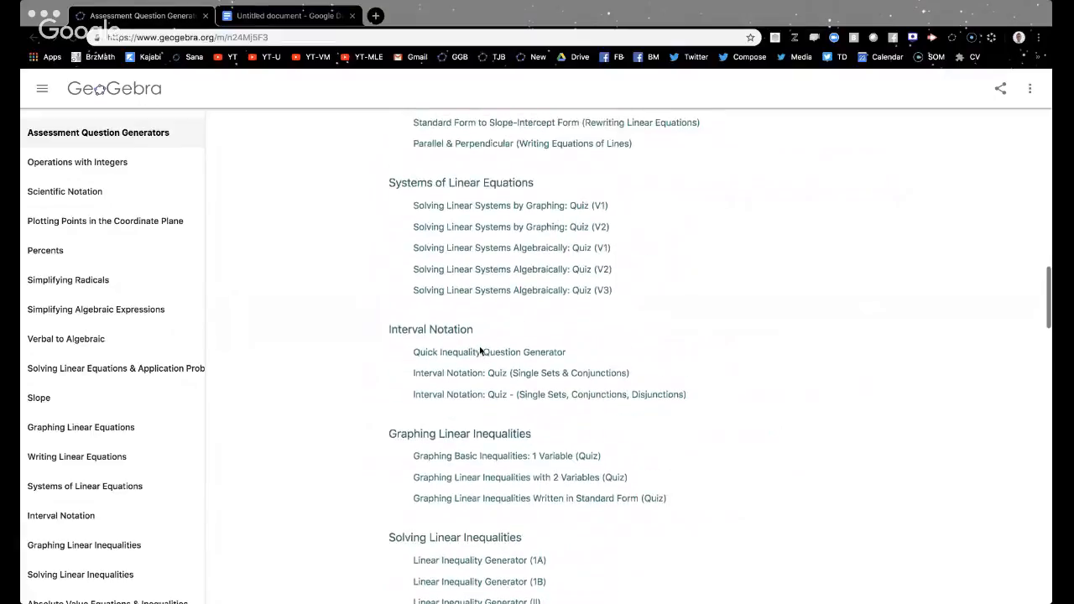
pyautogui.scroll(1, 481, 350)
pyautogui.scroll(1, 481, 350)
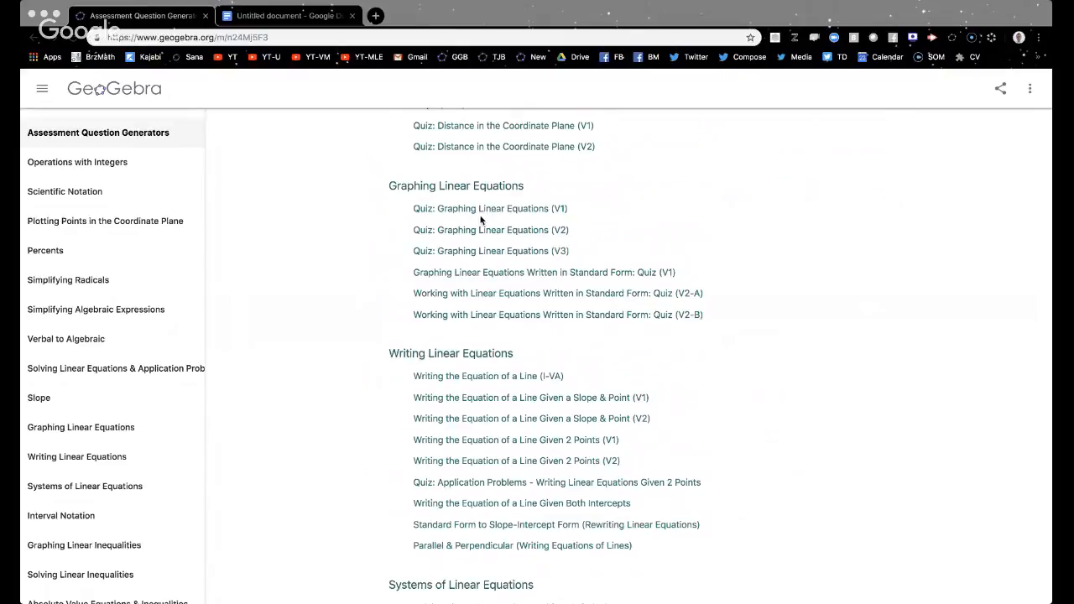
pyautogui.scroll(3, 481, 214)
pyautogui.click(454, 320)
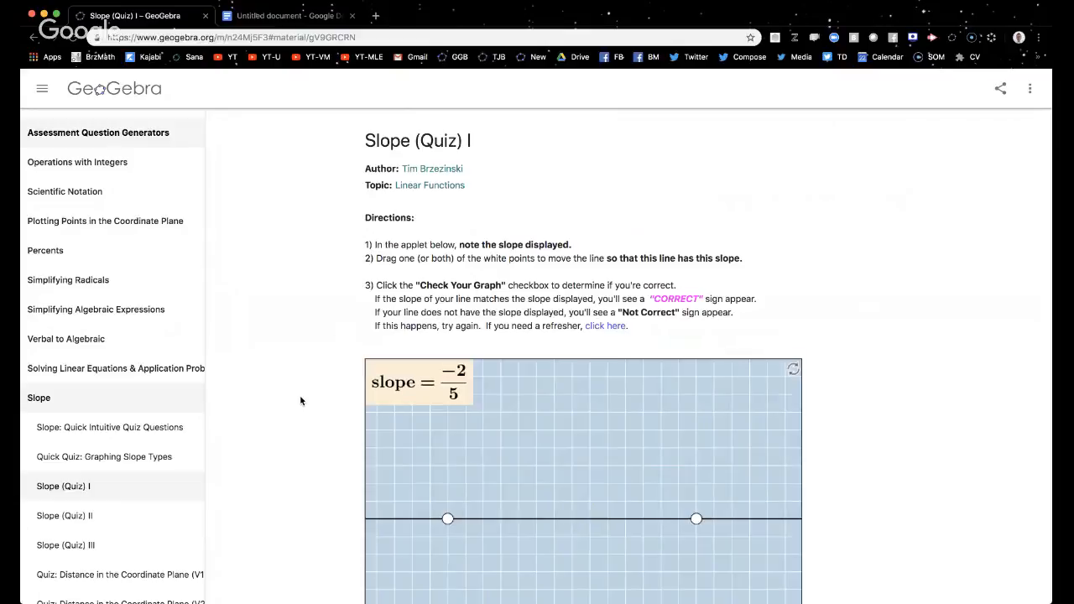
# Step: Move both white points in the applet so the line rises 4 grid units over a run of 10
pyautogui.scroll(-3, 301, 401)
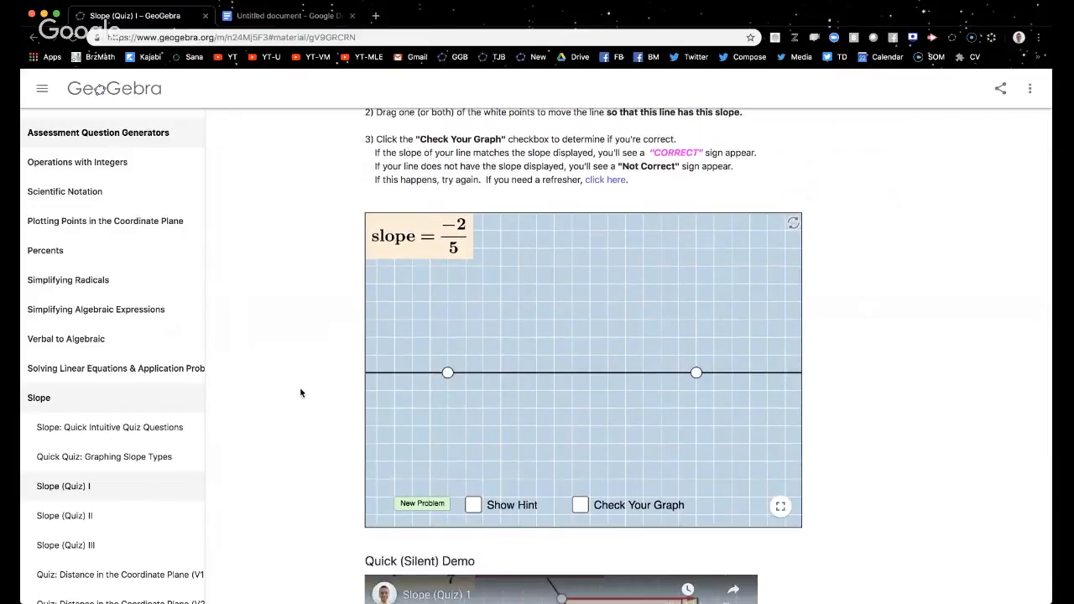
pyautogui.scroll(-2, 300, 393)
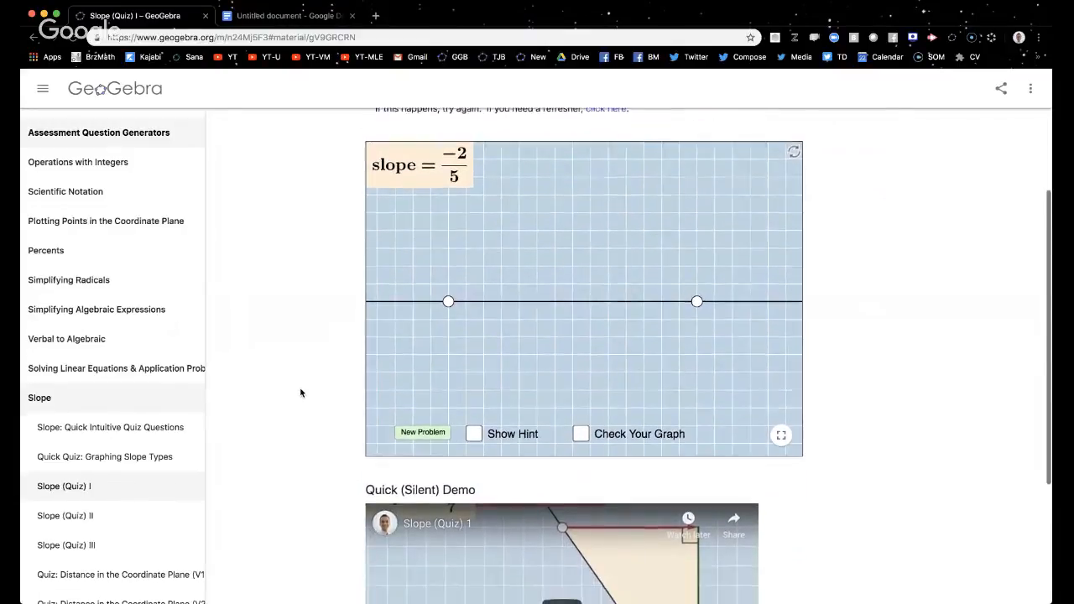
pyautogui.scroll(1, 301, 393)
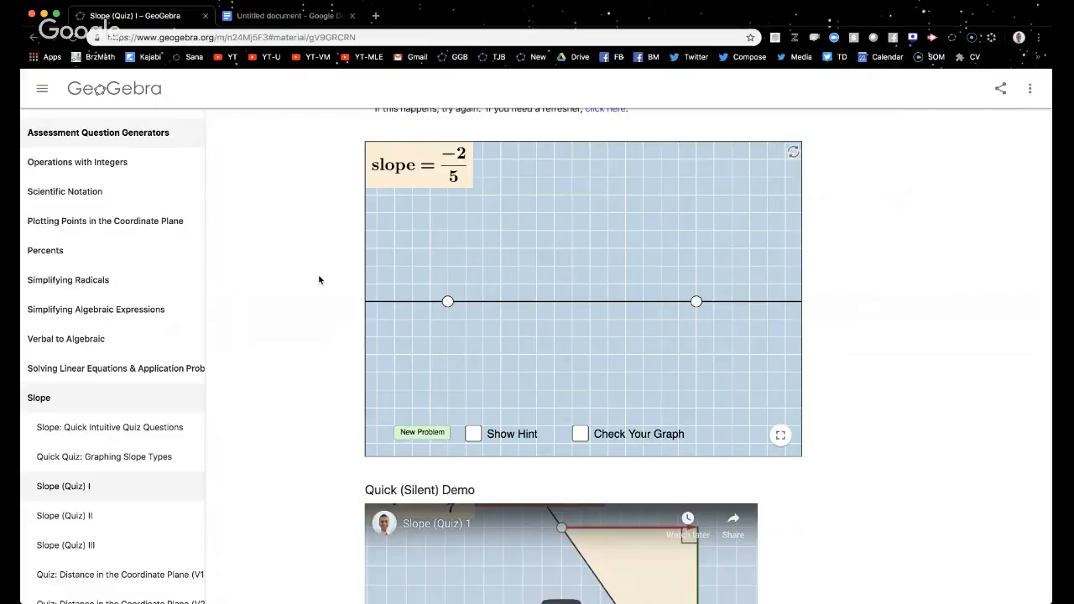
pyautogui.scroll(3, 319, 280)
pyautogui.scroll(-2, 319, 280)
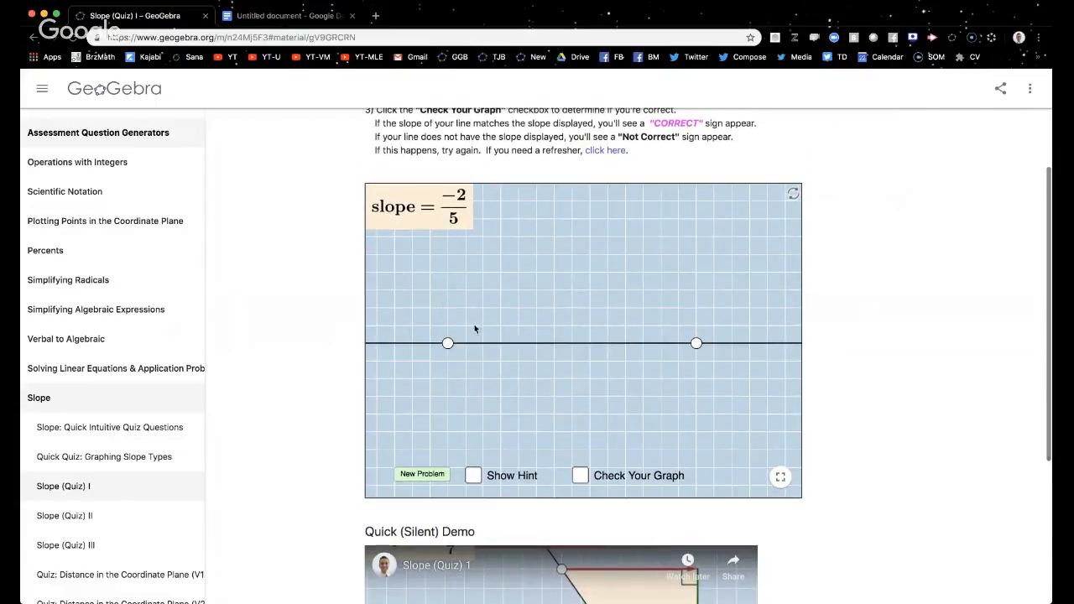
pyautogui.moveTo(448, 343); pyautogui.dragTo(518, 394)
pyautogui.moveTo(697, 344); pyautogui.dragTo(696, 322)
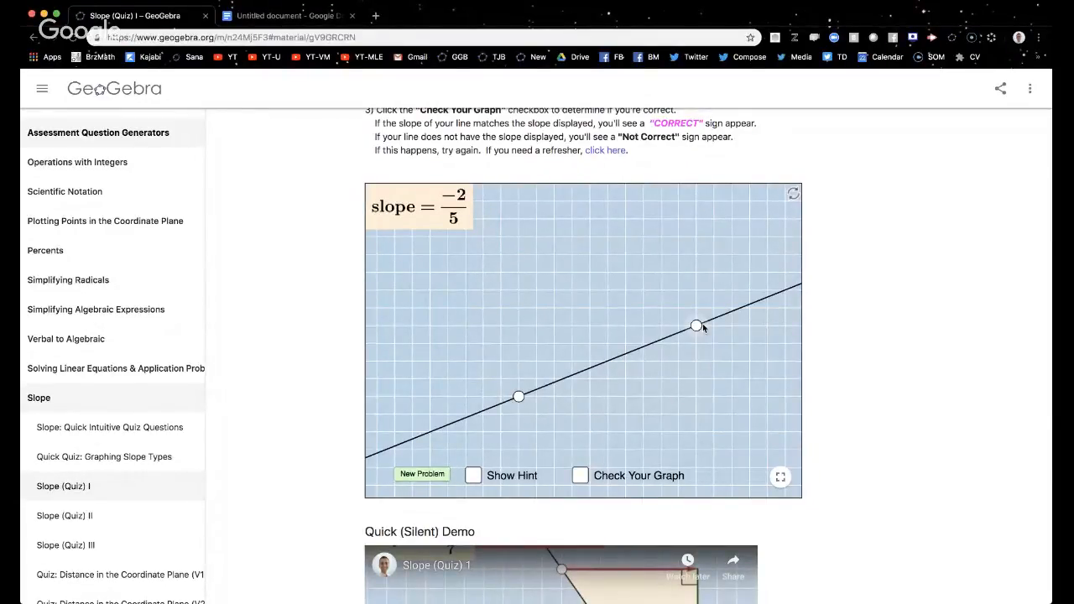
# Step: Show the hint, reposition both points so the line rises 5 units over a run of 2, and check the graph
pyautogui.click(498, 476)
pyautogui.moveTo(519, 396)
pyautogui.mouseDown()
pyautogui.moveTo(518, 324)
pyautogui.moveTo(592, 275)
pyautogui.moveTo(521, 369)
pyautogui.moveTo(537, 396)
pyautogui.mouseUp()
pyautogui.moveTo(696, 323); pyautogui.dragTo(572, 311)
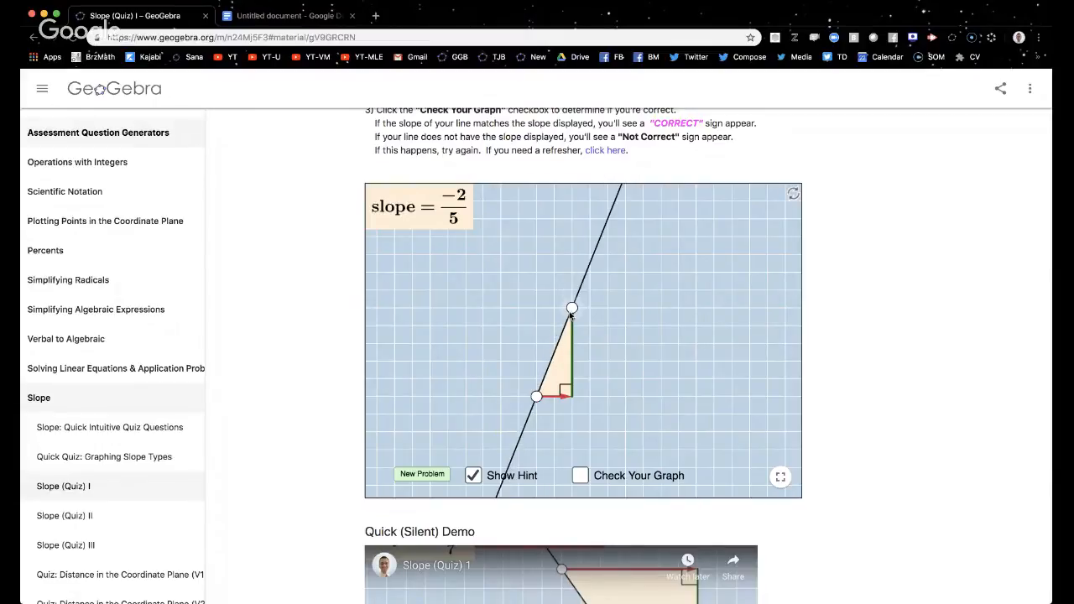
pyautogui.click(579, 477)
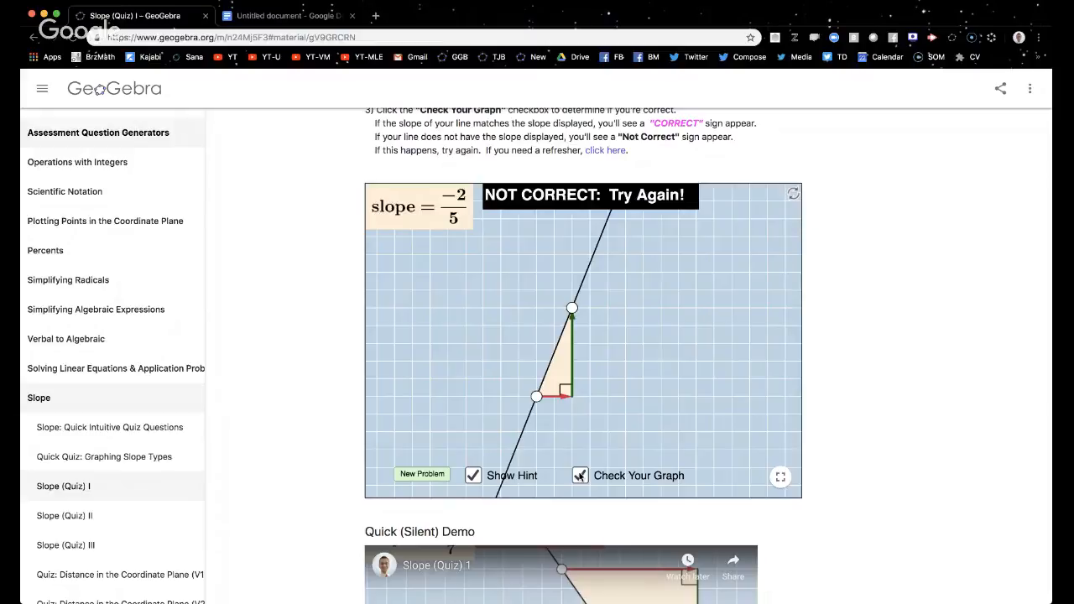
# Step: Try the line with a slope of −5/2 and with a slope of 2/5, checking the graph
pyautogui.moveTo(574, 308); pyautogui.dragTo(502, 309)
pyautogui.click(580, 475)
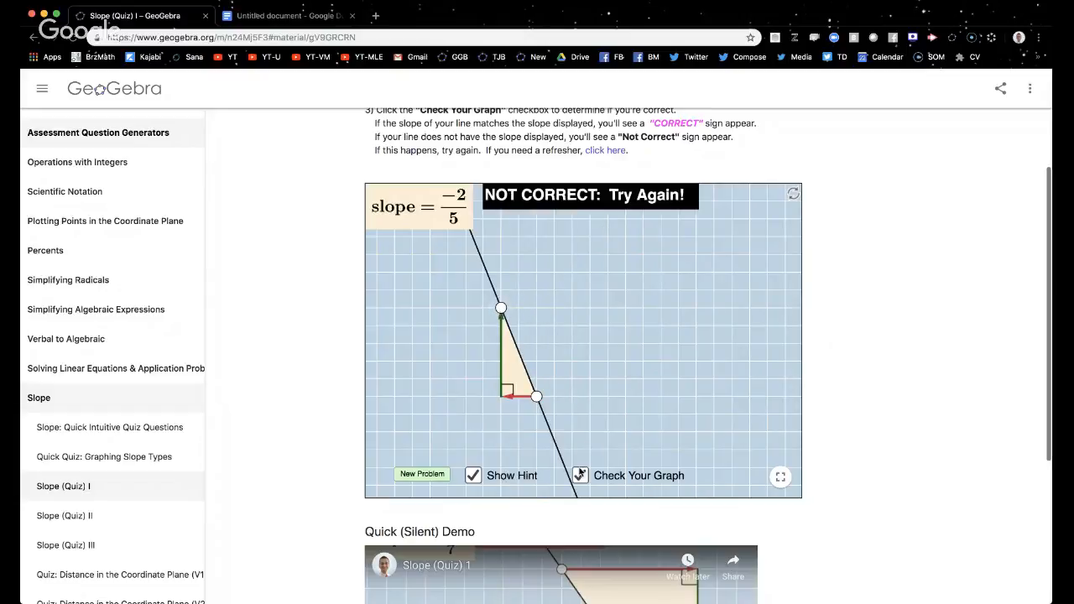
pyautogui.moveTo(500, 309); pyautogui.dragTo(625, 362)
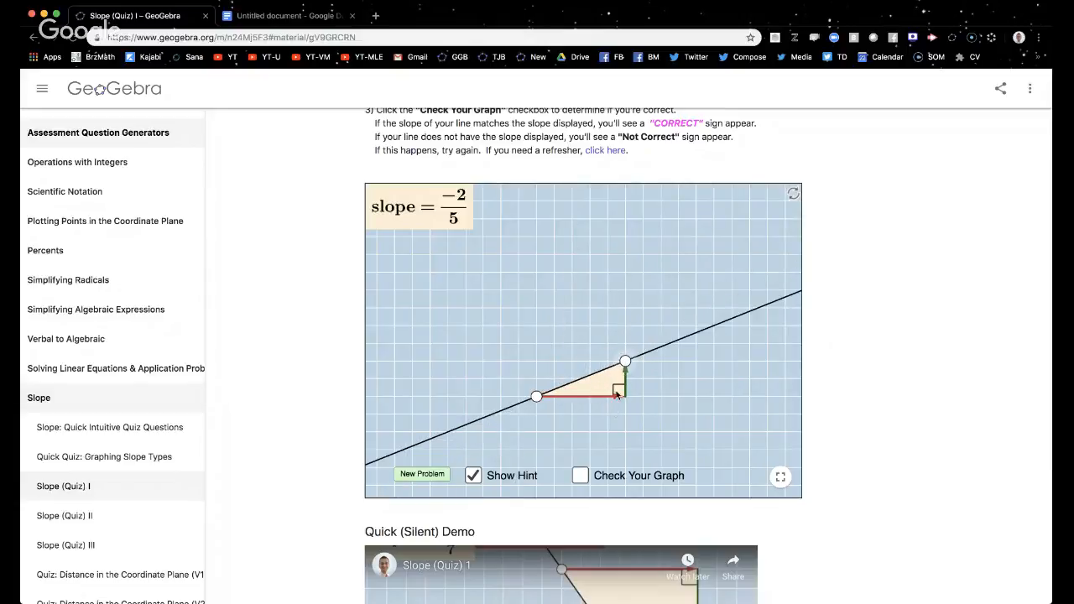
pyautogui.click(580, 475)
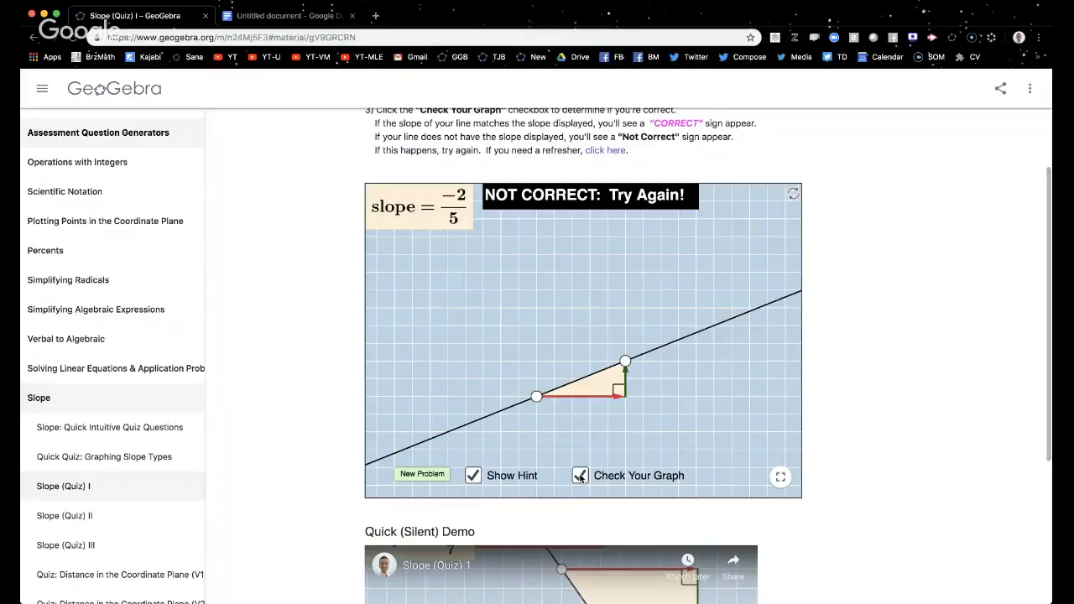
# Step: Move the upper white point to give the line a slope of −2/5, check the graph and capture a screenshot of the applet
pyautogui.click(580, 475)
pyautogui.moveTo(625, 361); pyautogui.dragTo(447, 361)
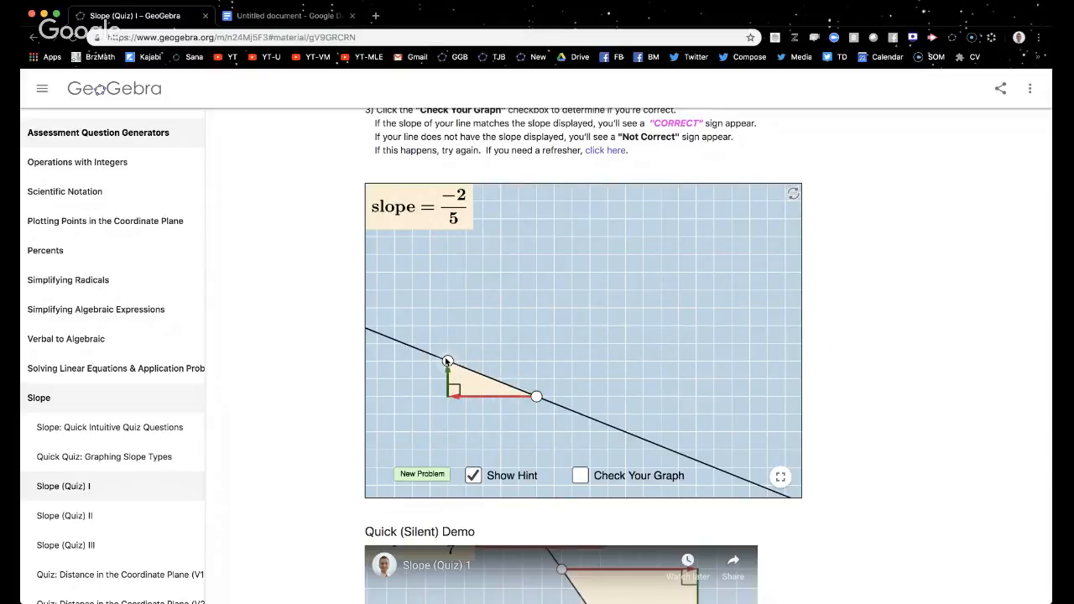
pyautogui.click(580, 475)
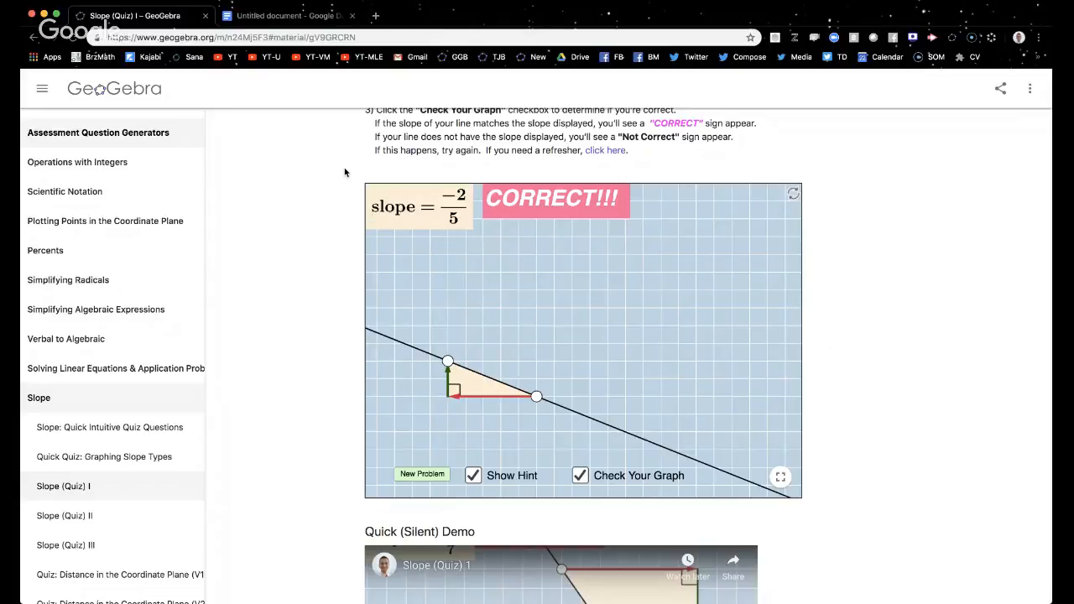
pyautogui.press('super+shift+4')
pyautogui.press('Escape')
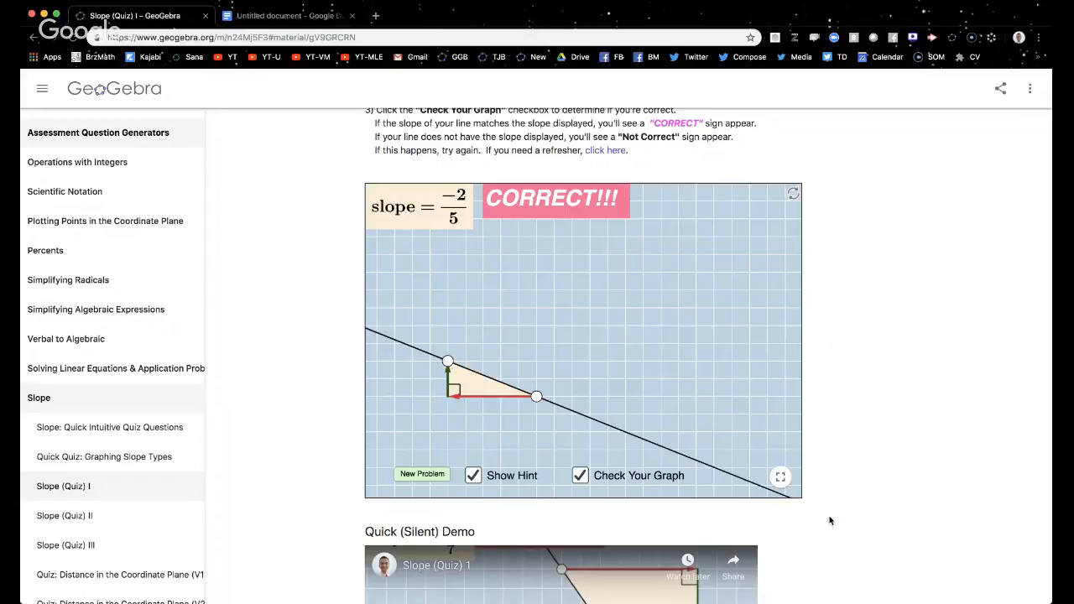
# Step: Switch to the untitled Google Docs document and rename it "Slope Questions"
pyautogui.click(289, 15)
pyautogui.click(145, 81)
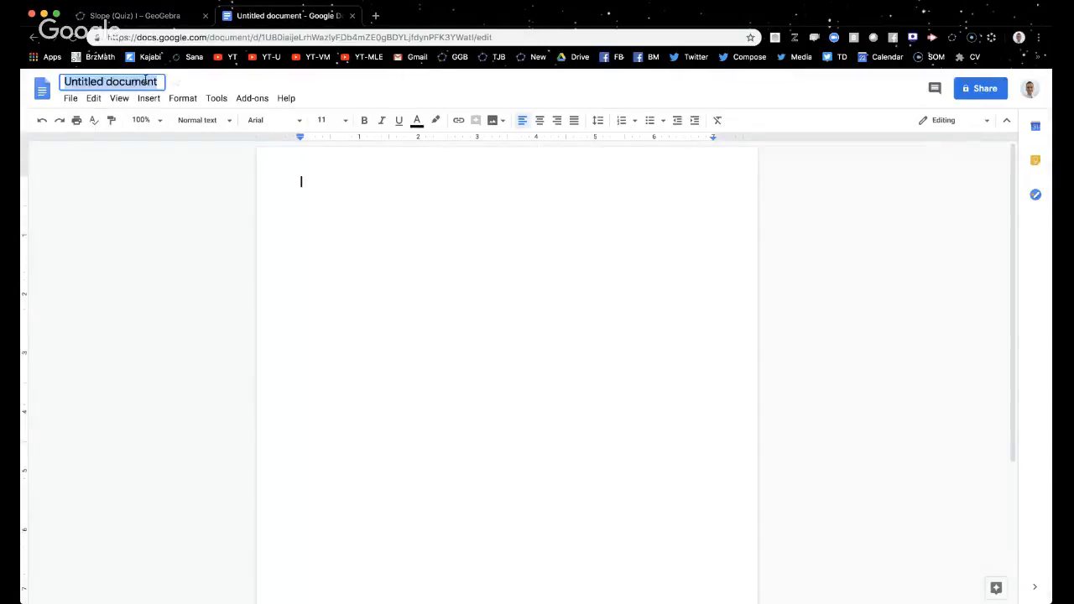
pyautogui.write('Slope Questi')
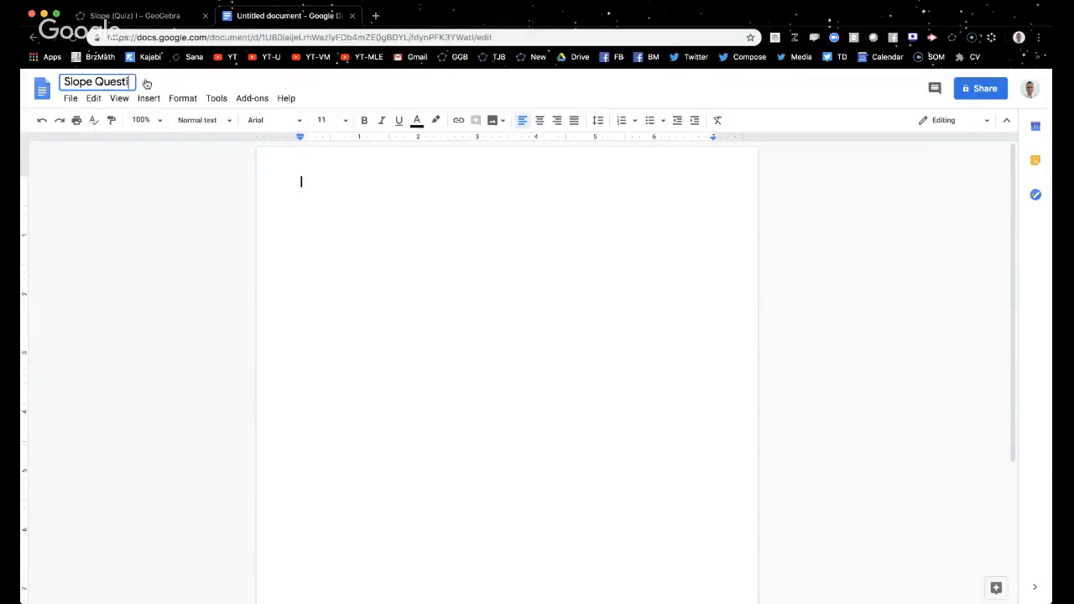
pyautogui.write('ons')
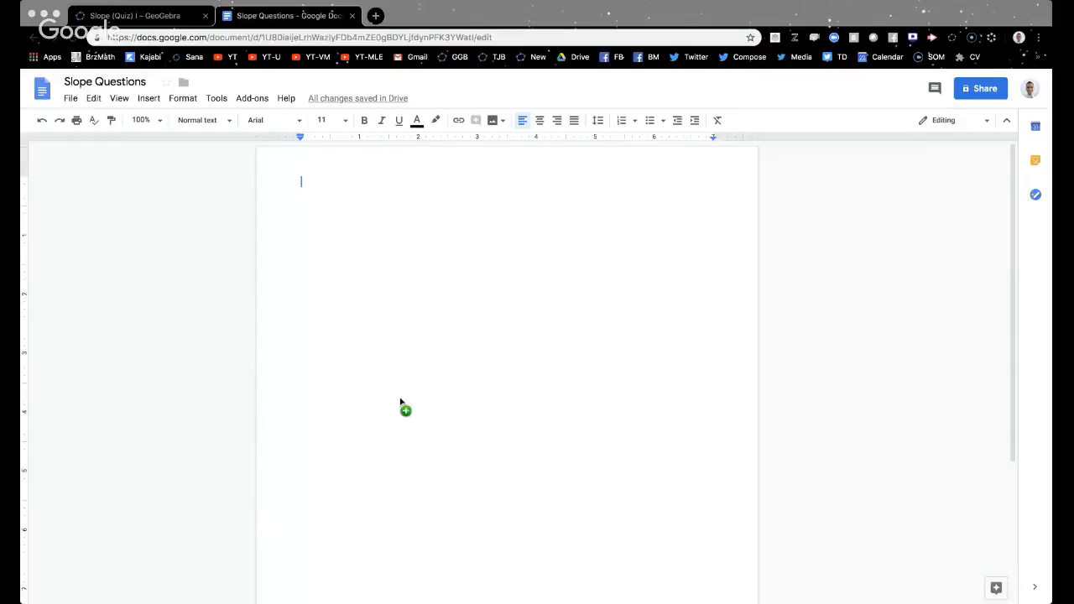
# Step: Insert the captured −2/5 applet screenshot into the document and set its text wrapping to Break text
pyautogui.hotkey('ctrl', 'v')
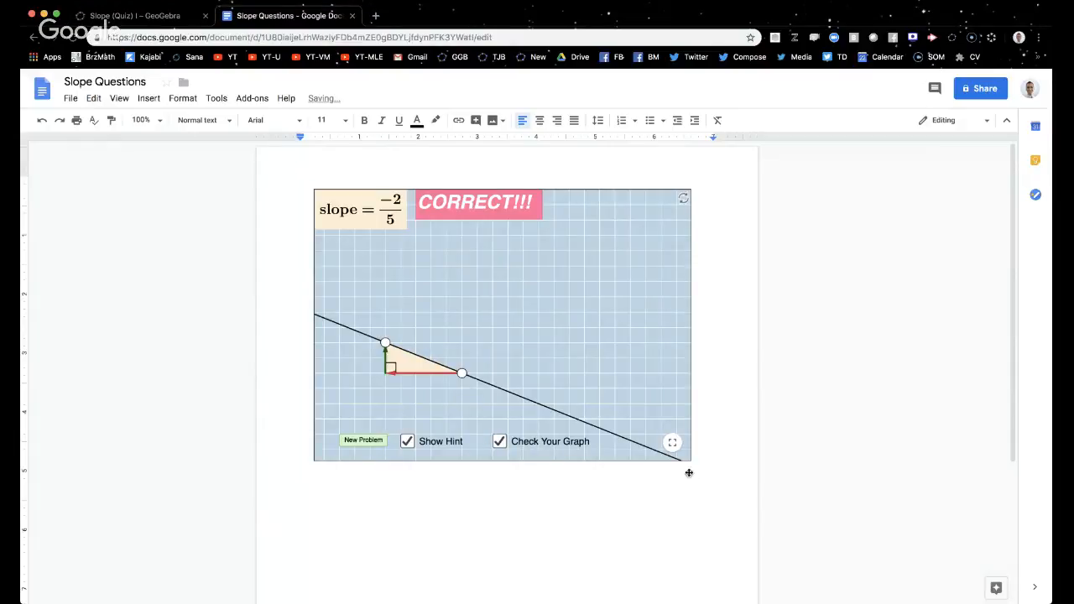
pyautogui.click(597, 411)
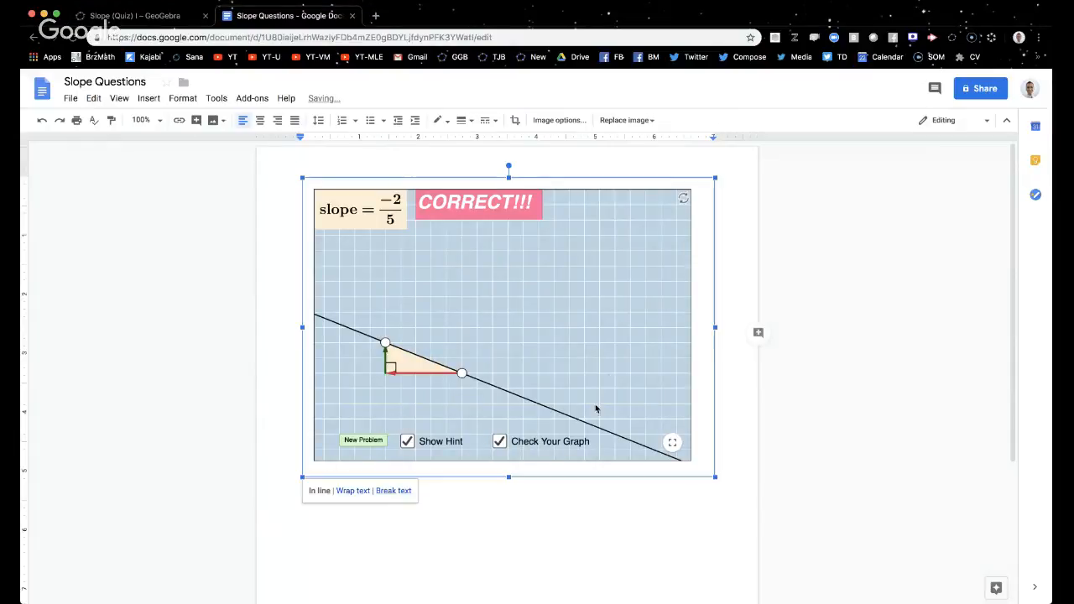
pyautogui.click(394, 491)
# Step: Shrink the −2/5 screenshot to a little over half its width and shift it slightly to the left
pyautogui.moveTo(715, 483); pyautogui.dragTo(541, 355)
pyautogui.click(628, 294)
pyautogui.click(465, 283)
pyautogui.moveTo(465, 283)
pyautogui.mouseDown()
pyautogui.moveTo(454, 274)
pyautogui.moveTo(448, 283)
pyautogui.mouseUp()
pyautogui.click(580, 304)
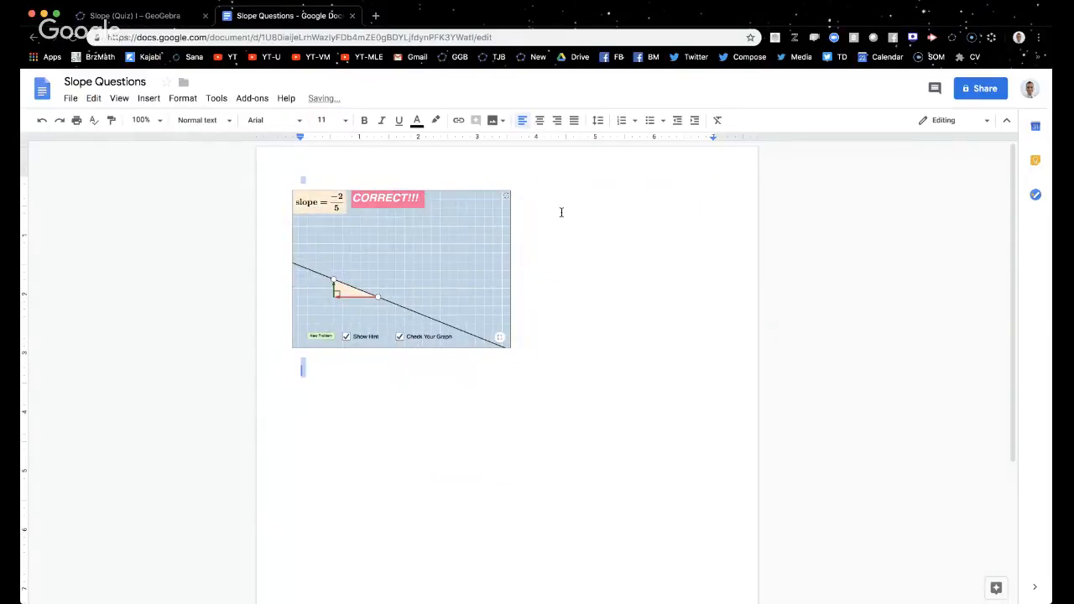
# Step: Switch back to the GeoGebra quiz, generate a new problem and solve it with a slope of 7/3, showing the hint and checking the graph
pyautogui.click(117, 16)
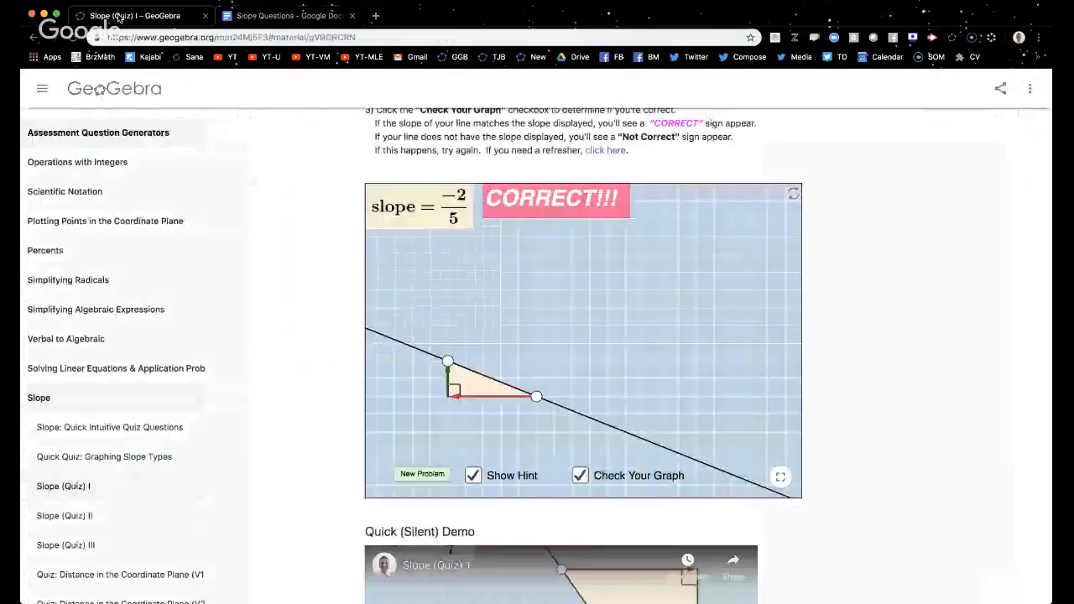
pyautogui.click(419, 474)
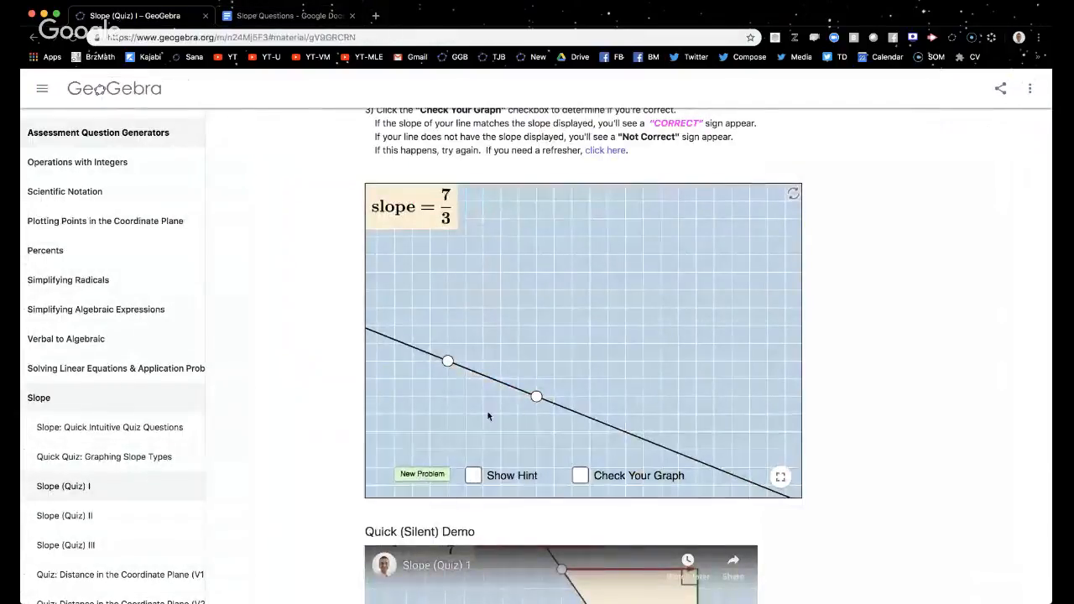
pyautogui.moveTo(447, 361); pyautogui.dragTo(595, 303)
pyautogui.click(474, 476)
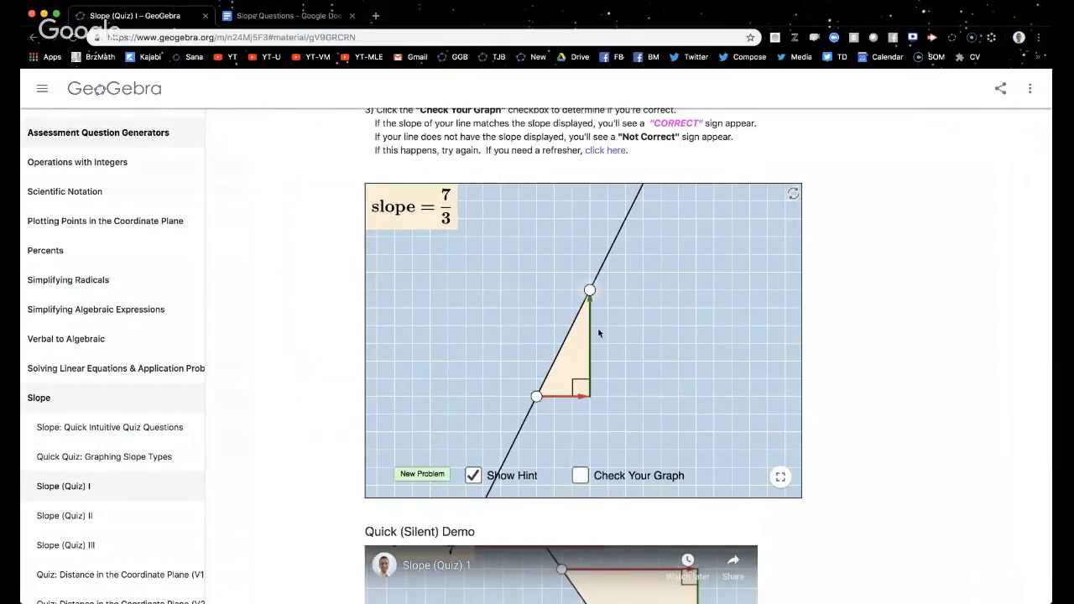
pyautogui.moveTo(590, 290); pyautogui.dragTo(590, 272)
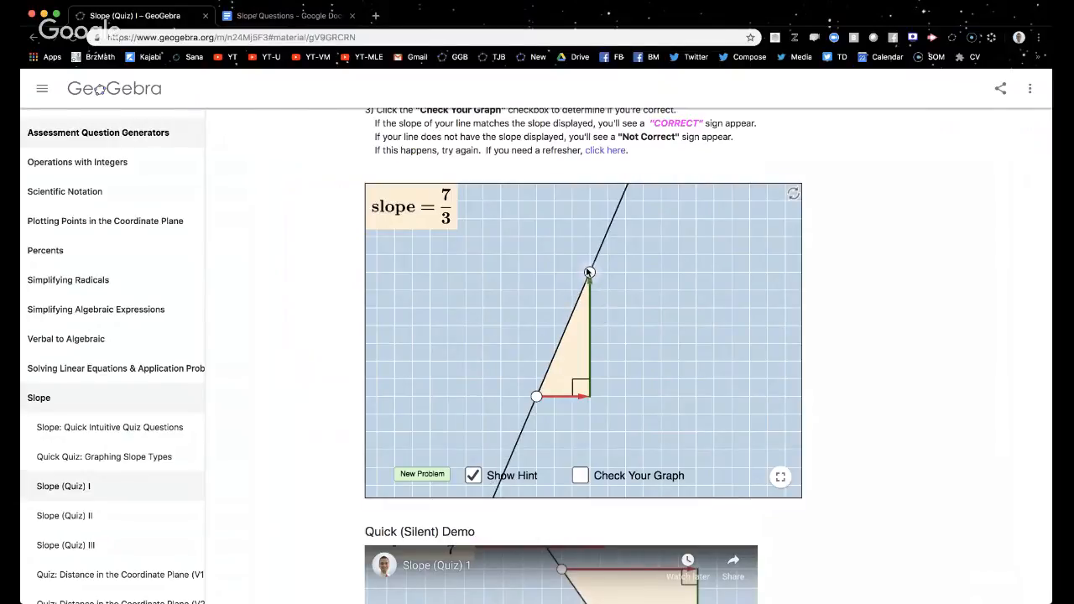
pyautogui.click(579, 476)
# Step: Capture a screenshot of the solved 7/3 applet and insert it below the first image in the Slope Questions document
pyautogui.press('super+shift+4')
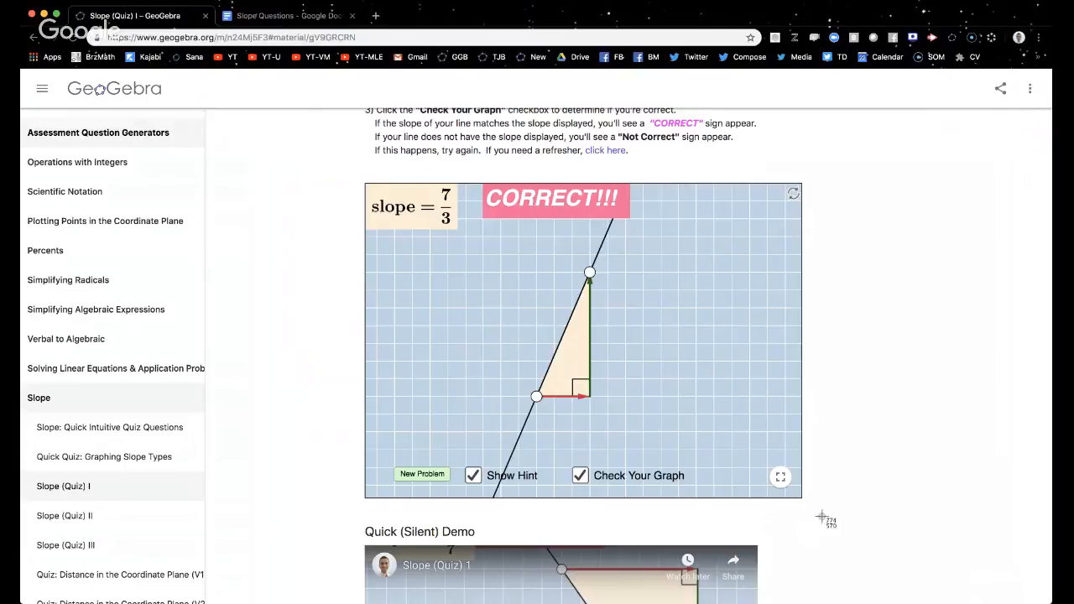
pyautogui.click(285, 15)
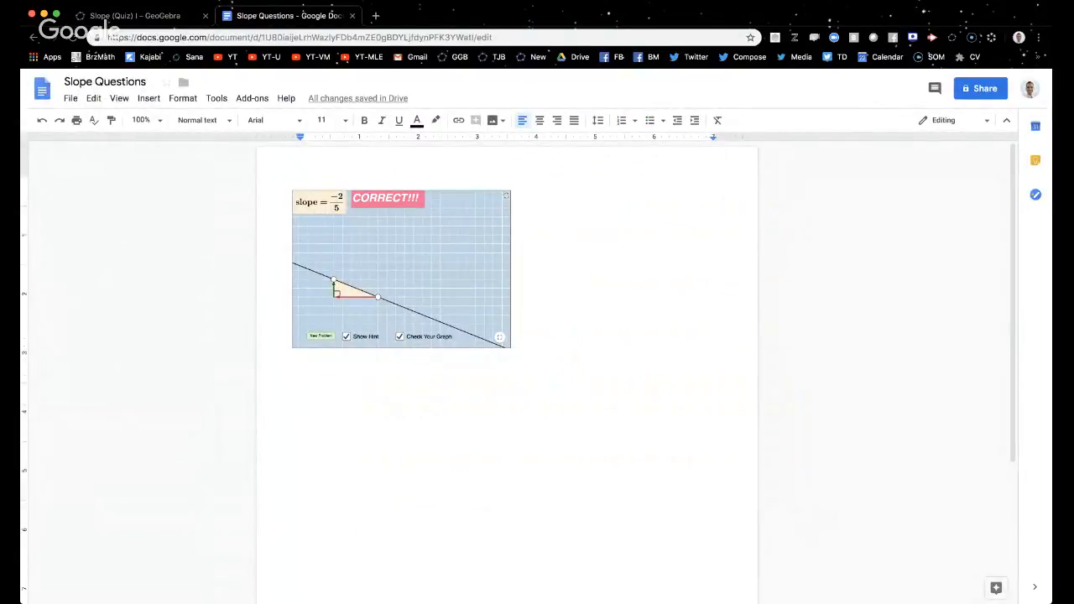
pyautogui.press('super+Tab')
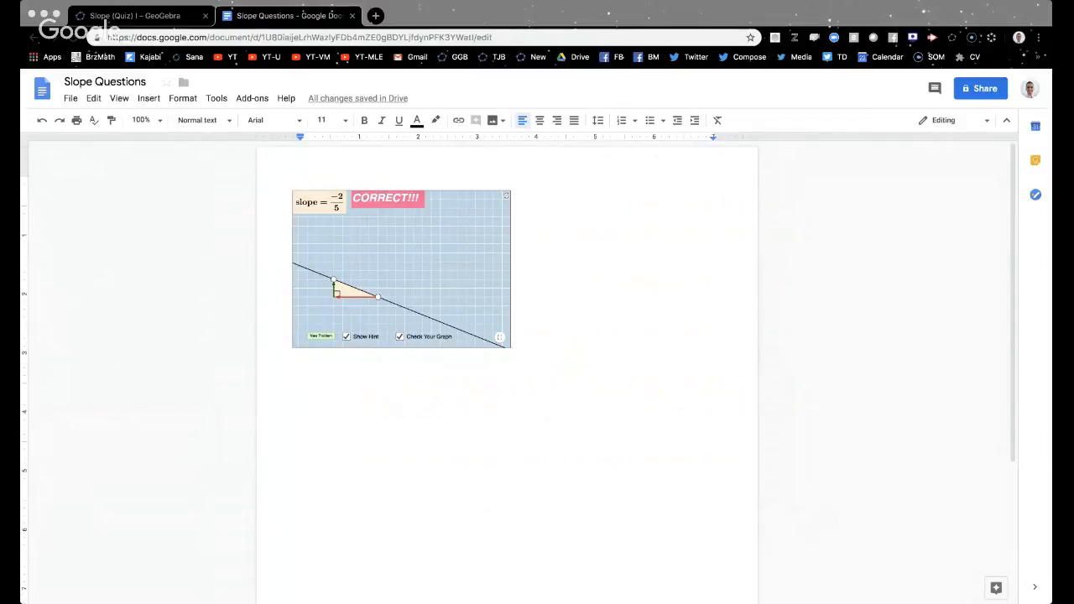
pyautogui.click(408, 446)
pyautogui.press('super+v')
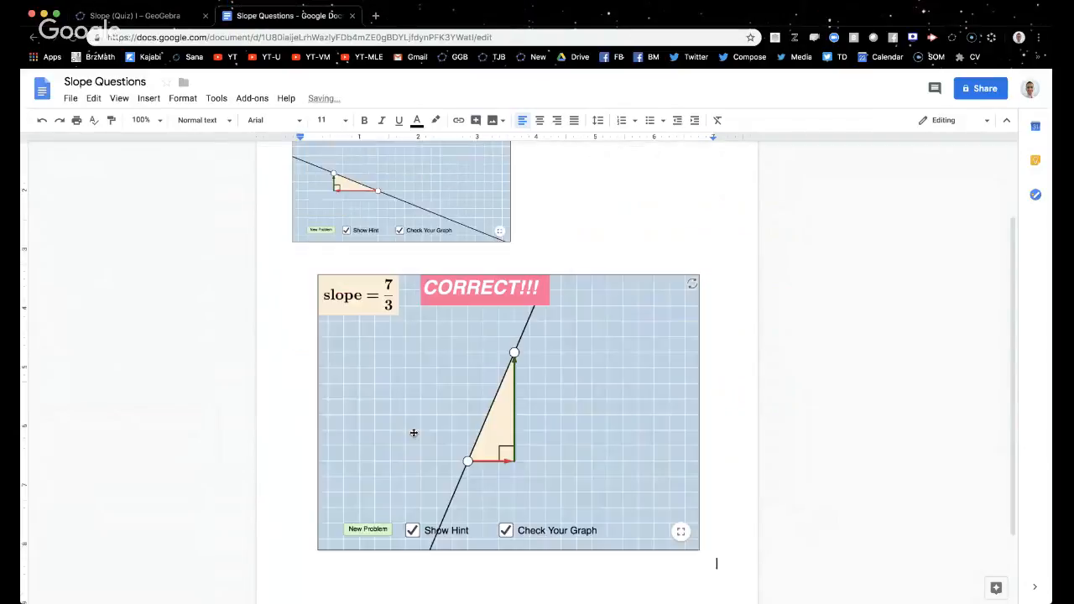
# Step: Set the 7/3 screenshot to Break text, shrink it to about two thirds of its width and shift it slightly left
pyautogui.click(517, 469)
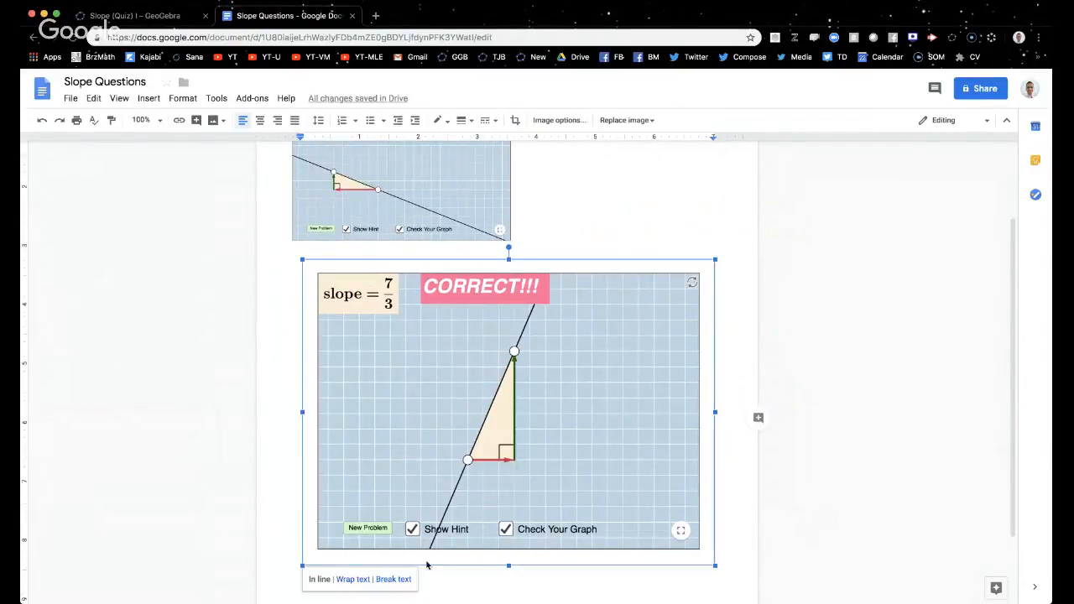
pyautogui.click(391, 579)
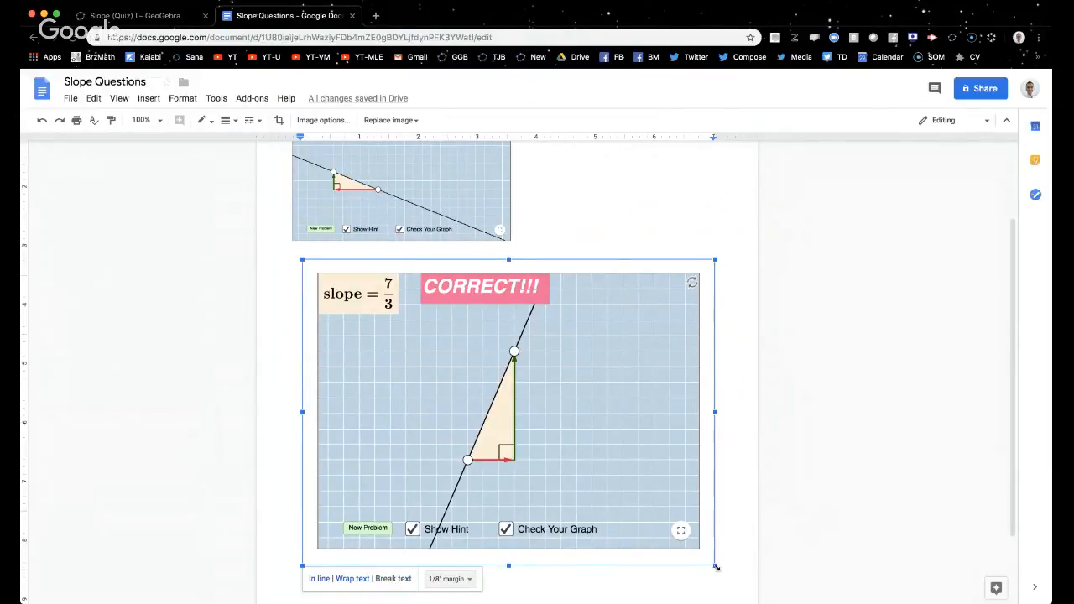
pyautogui.moveTo(716, 568); pyautogui.dragTo(537, 462)
pyautogui.moveTo(499, 400); pyautogui.dragTo(480, 395)
pyautogui.click(664, 368)
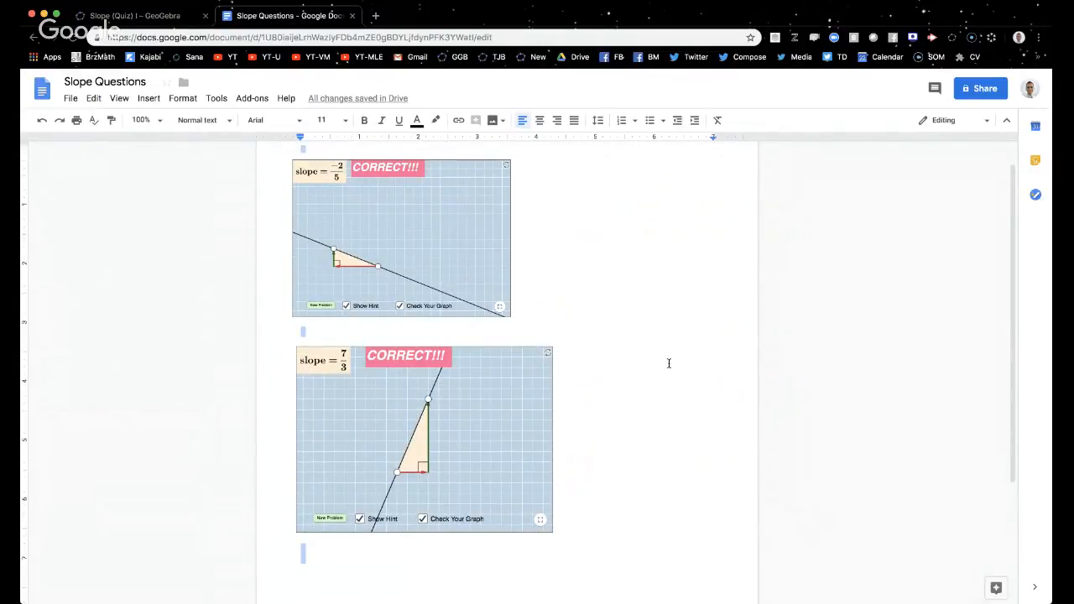
# Step: Open the sharing settings of the Slope Questions document and set the permission for invited people to Can comment
pyautogui.click(981, 88)
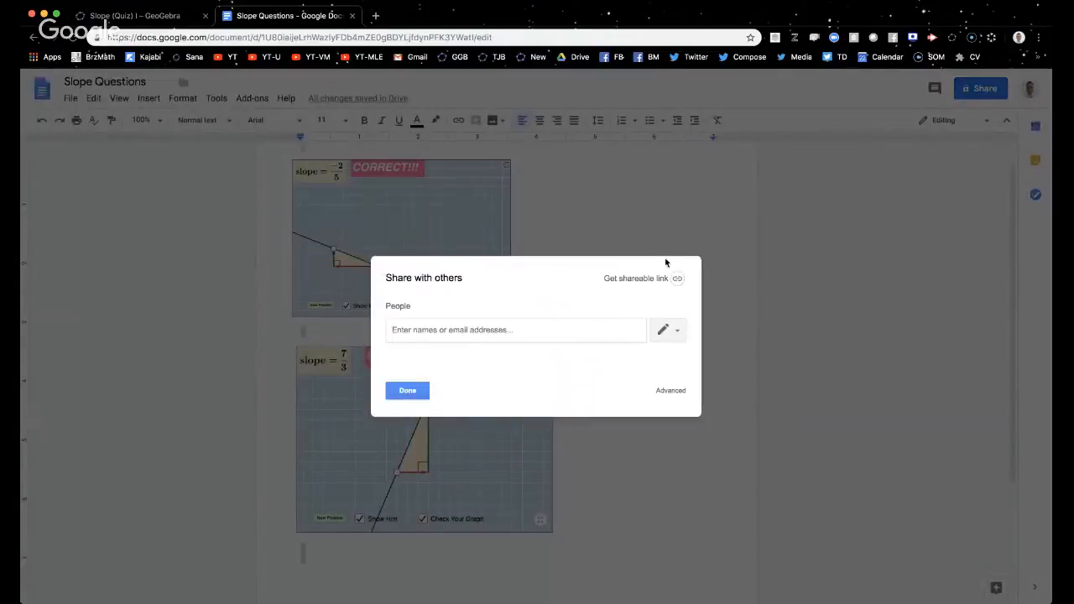
pyautogui.click(678, 334)
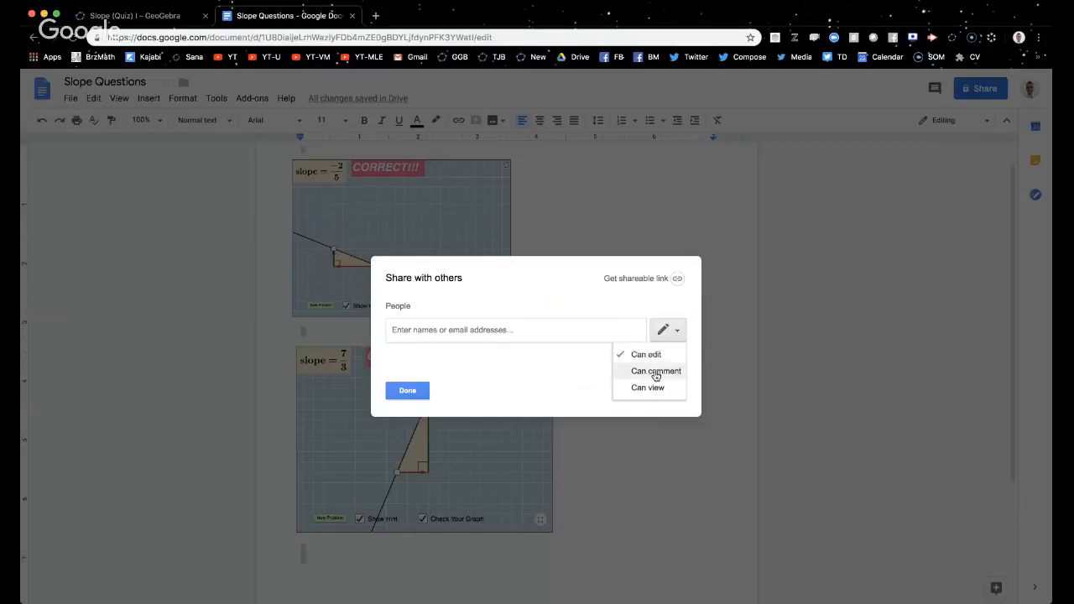
pyautogui.click(655, 371)
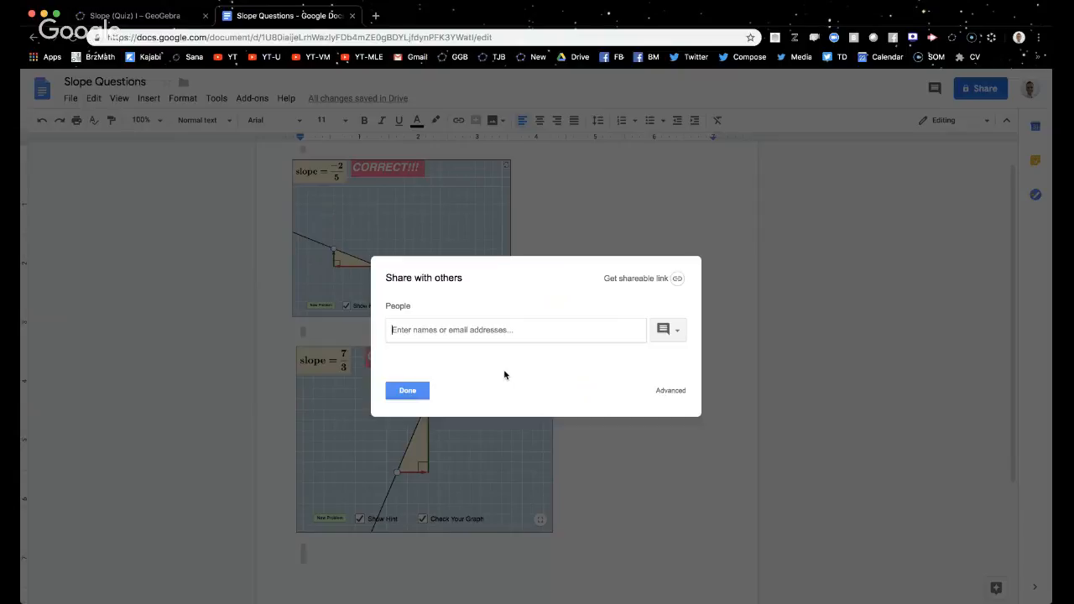
# Step: Turn on link sharing so anyone with the link can view the document, copy the shareable link and finish sharing
pyautogui.click(644, 280)
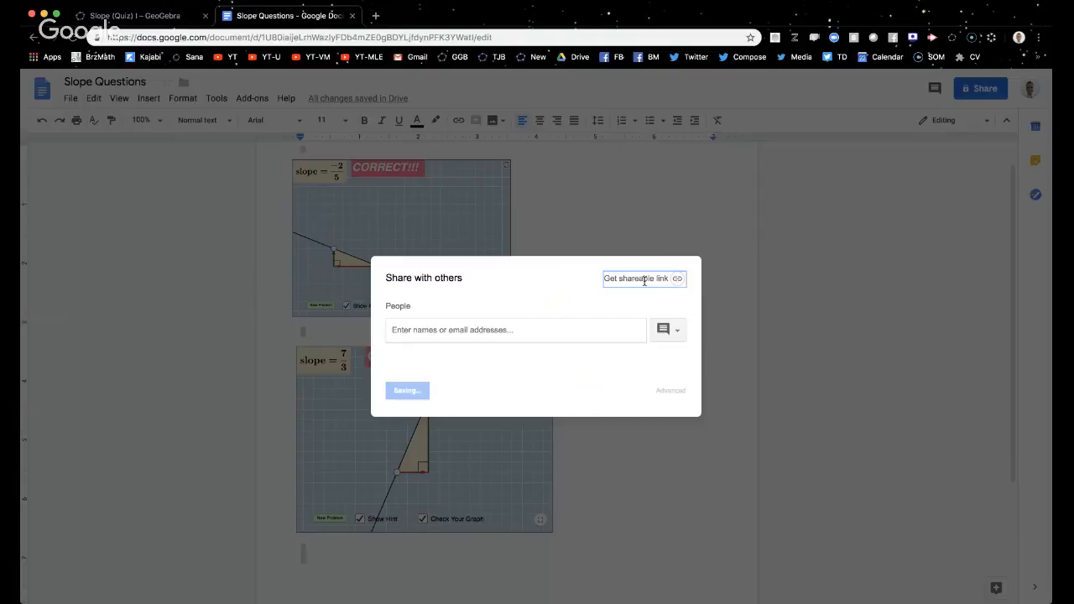
pyautogui.click(635, 330)
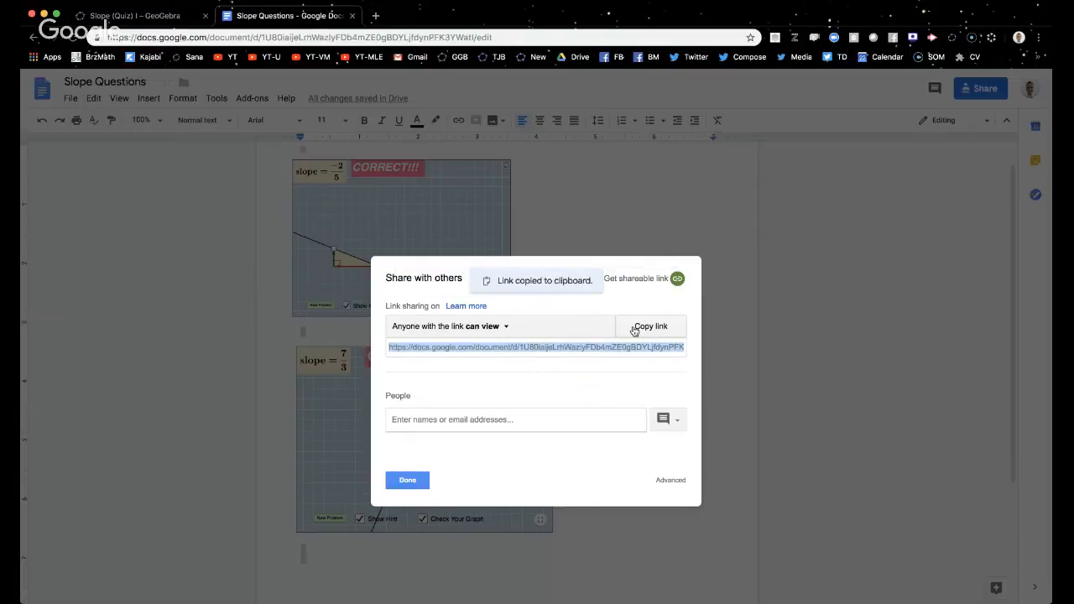
pyautogui.click(409, 481)
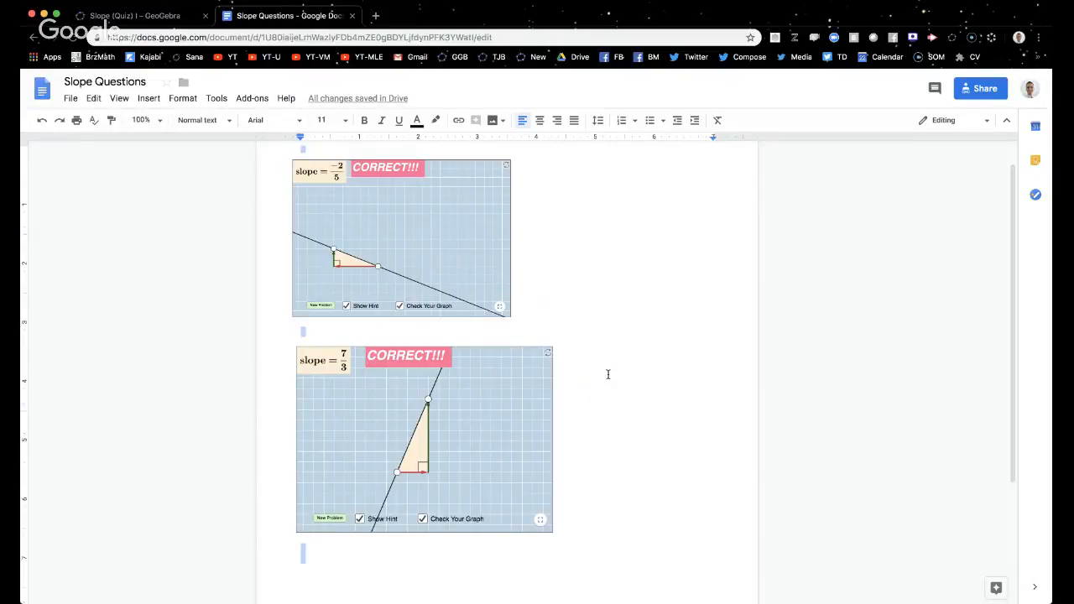